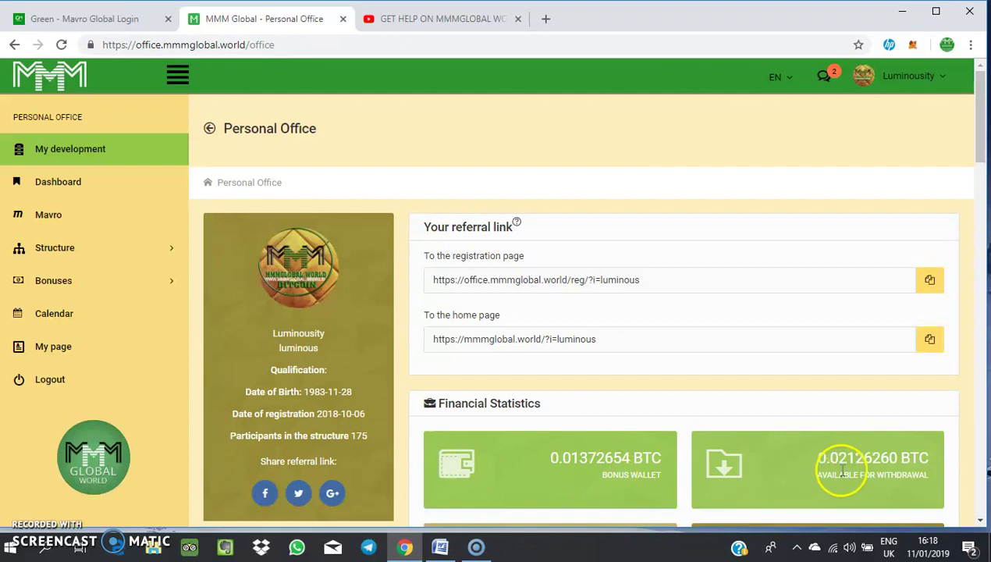
Transfer the released Mavro 15% deposit in the Mavro transactions list to the bonus wallet
left_click(43, 218)
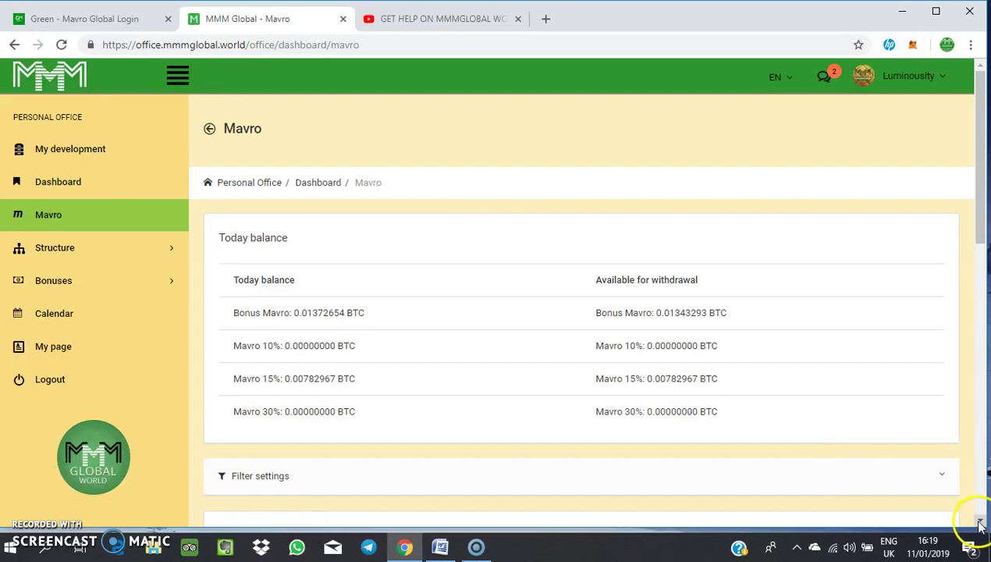
left_click(980, 522)
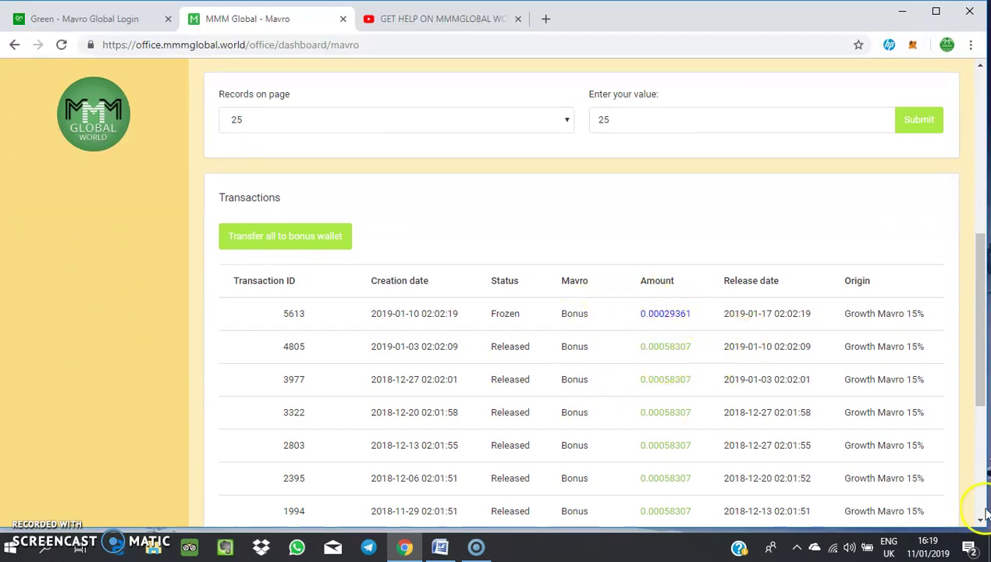
scroll(980, 526, "down", 4)
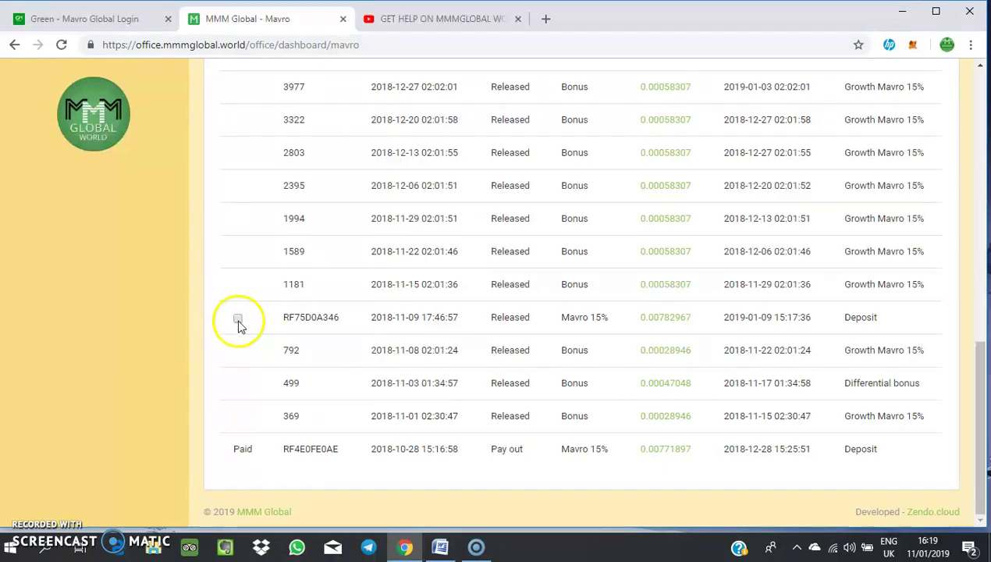
left_click(238, 320)
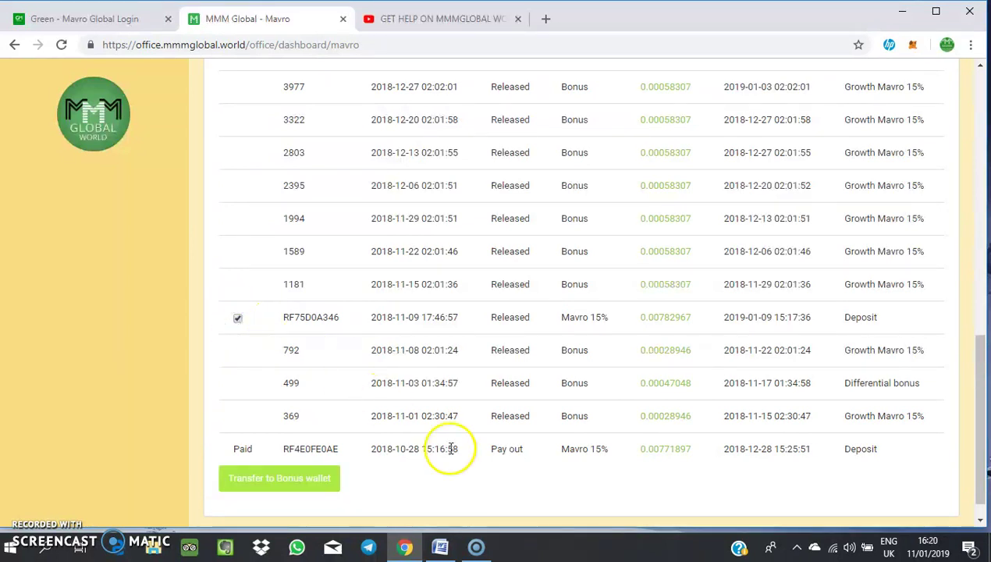
left_click(237, 318)
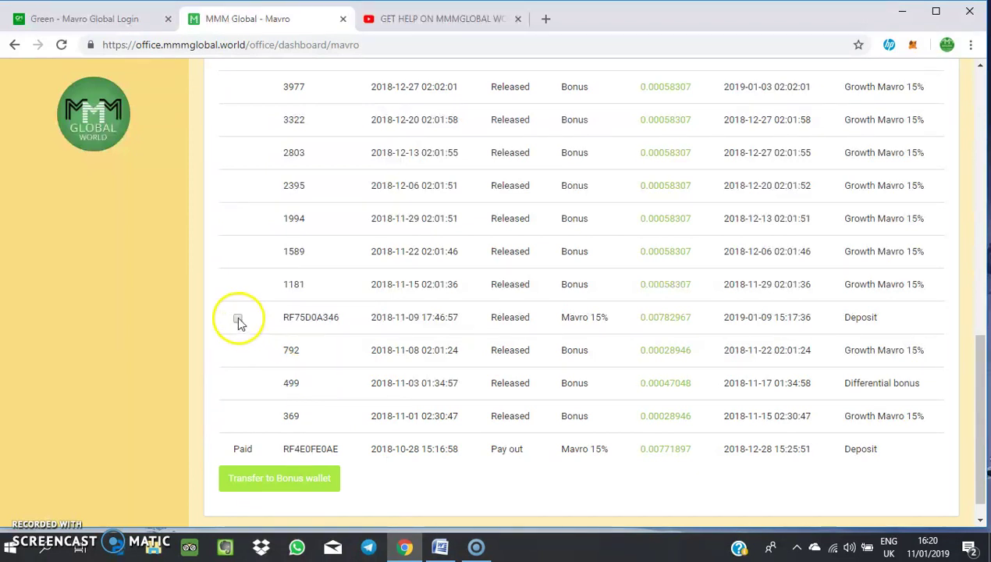
left_click(238, 319)
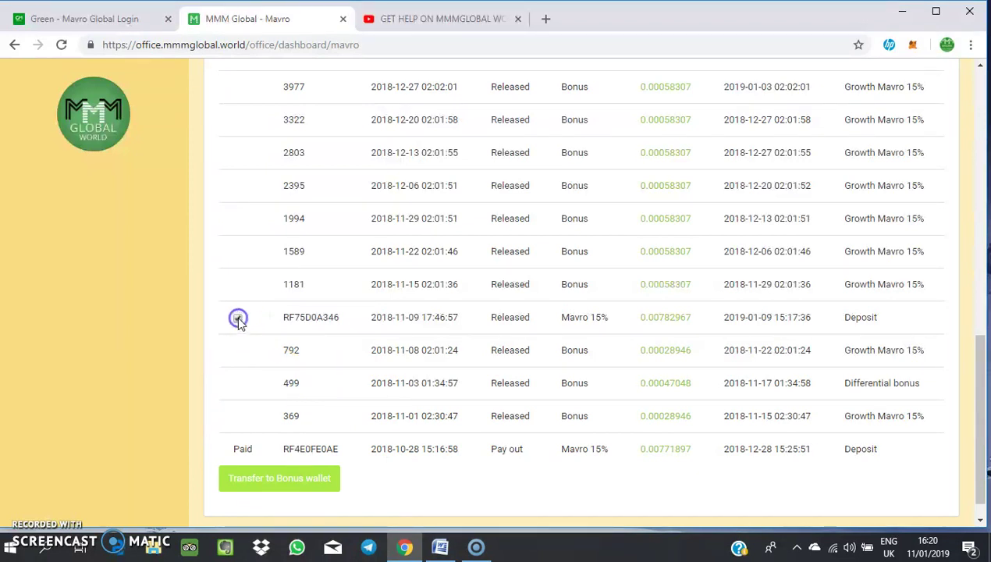
left_click(272, 484)
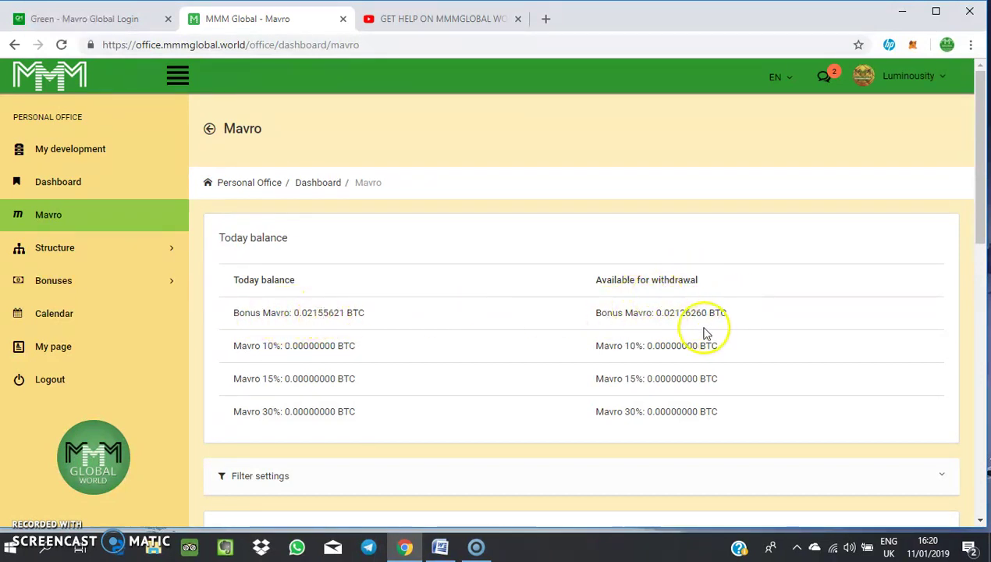
Start a Provide Help request from the dashboard and choose Mavro 30% as the Mavro type
left_click(77, 187)
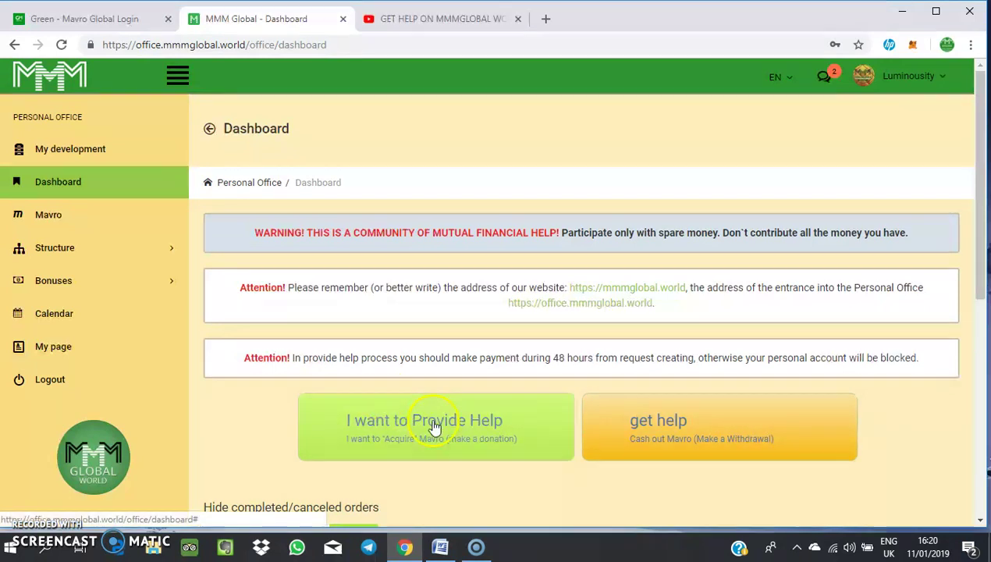
left_click(979, 521)
left_click(979, 520)
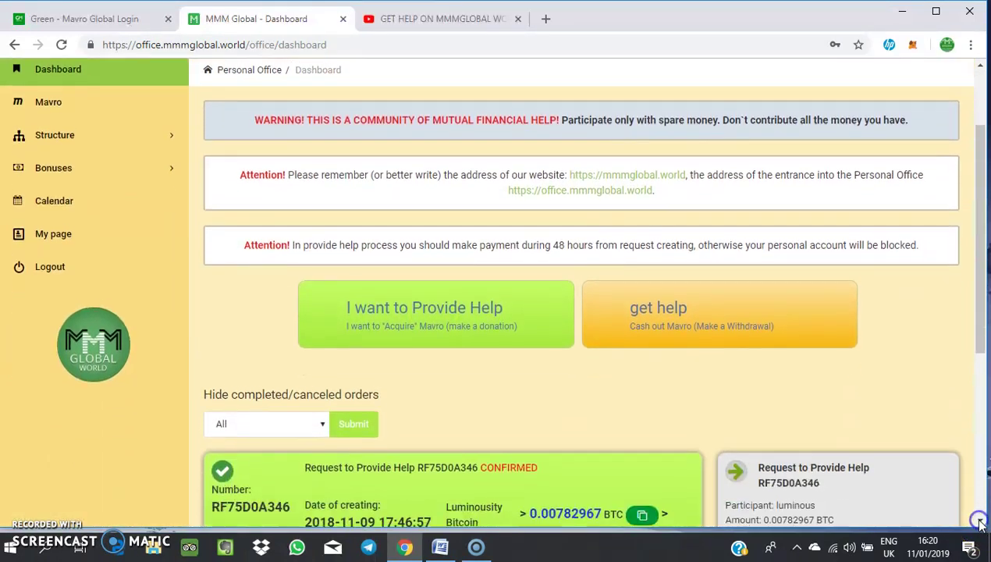
left_click(980, 100)
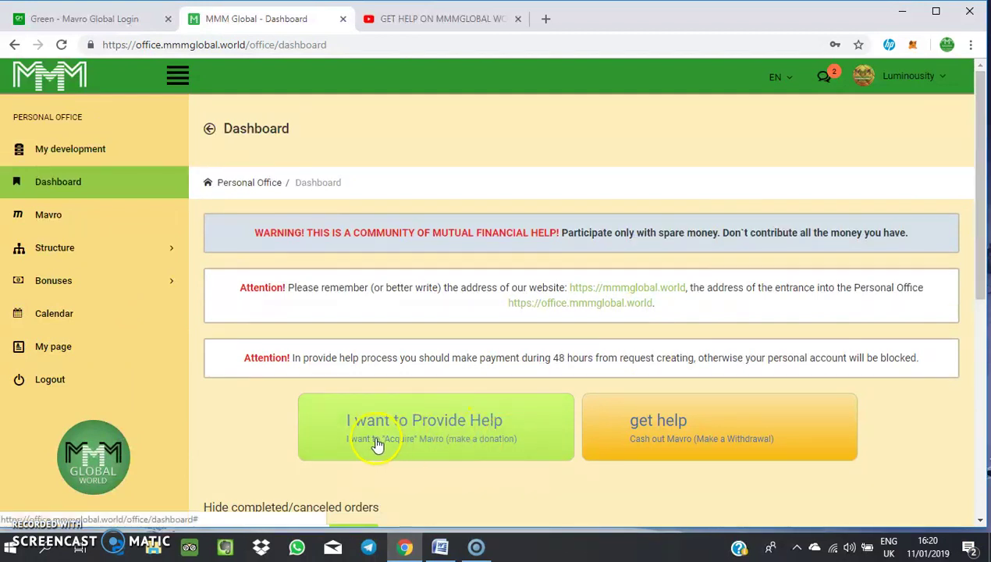
left_click(405, 427)
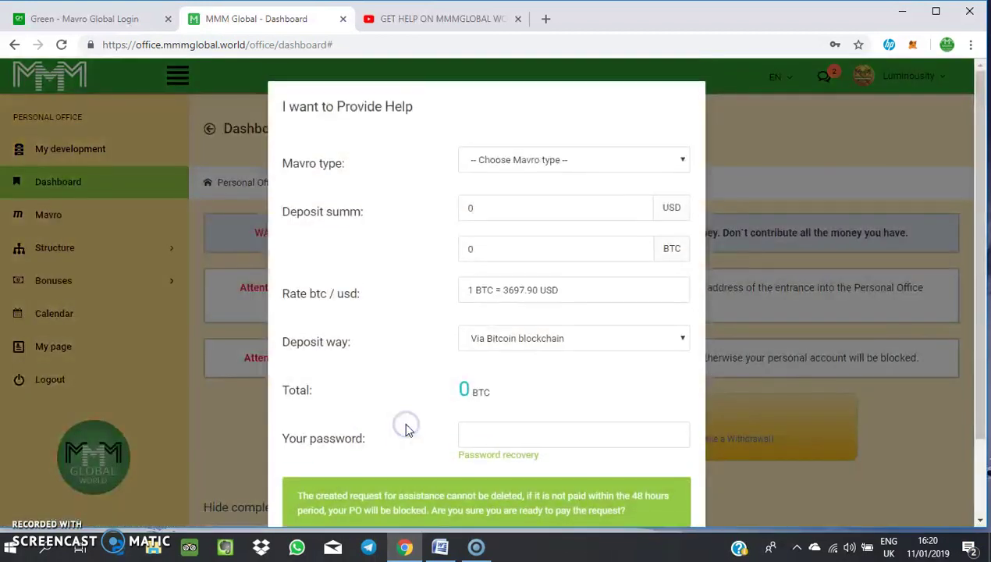
left_click(515, 166)
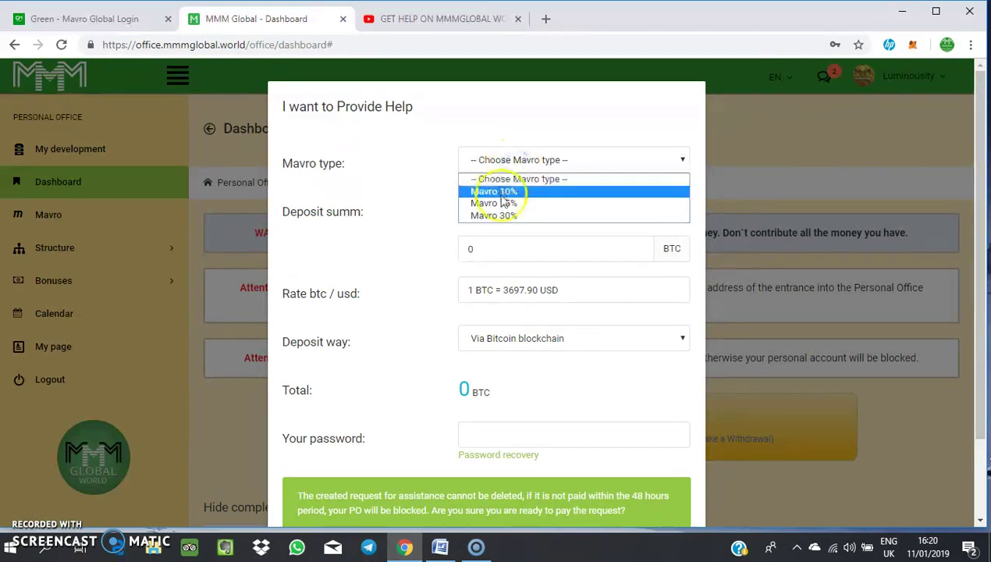
left_click(503, 218)
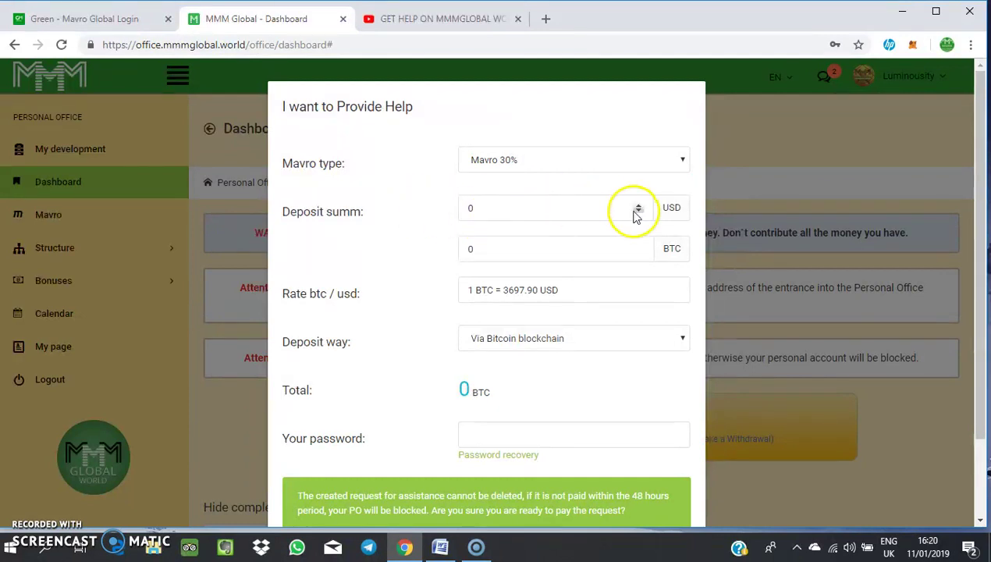
Set the request's deposit way to Bonus wallet
left_click(541, 340)
left_click(512, 370)
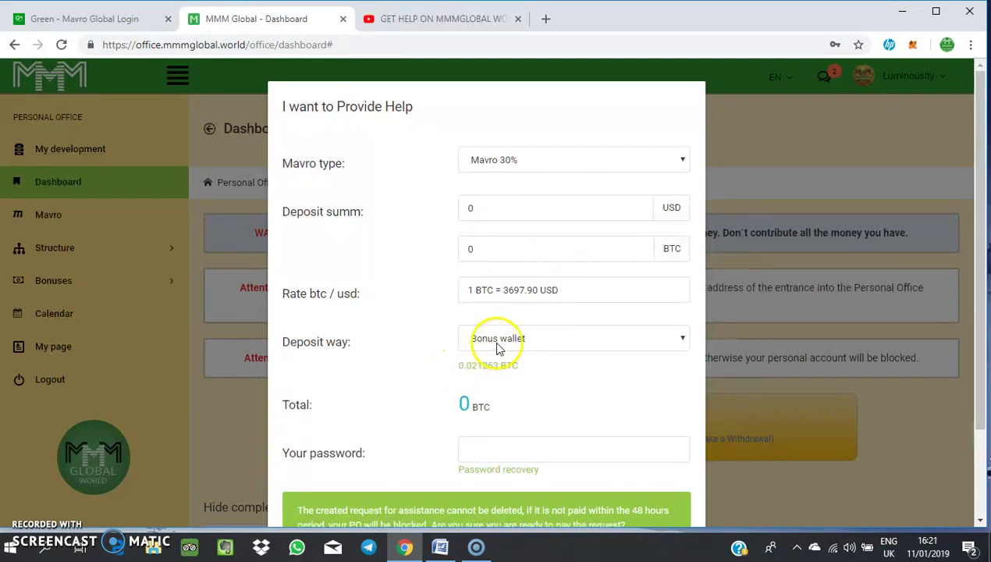
left_click(500, 343)
left_click(449, 378)
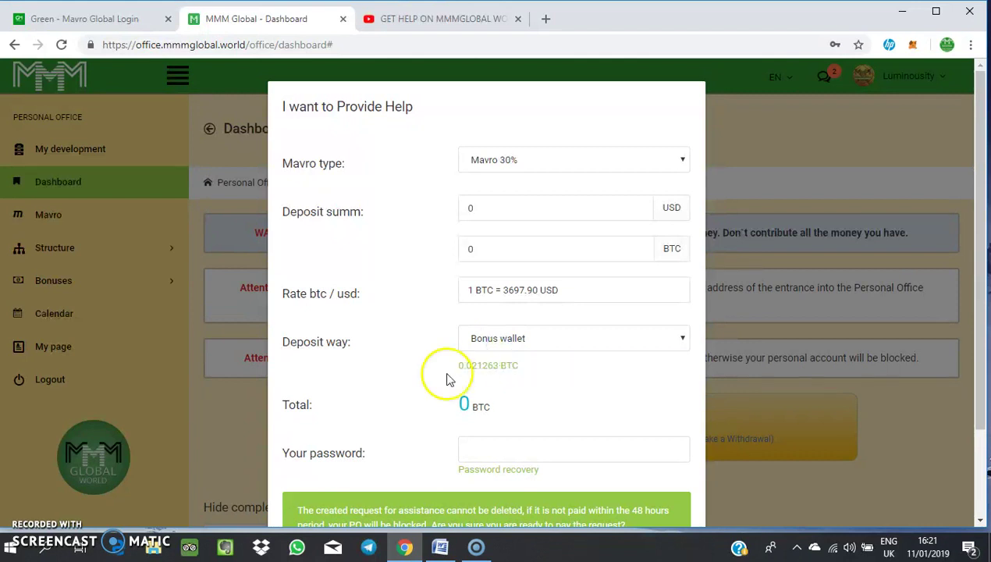
Copy the bonus wallet's available amount into the BTC deposit field, setting it to 0.021263 BTC
left_click_drag(459, 366, 474, 370)
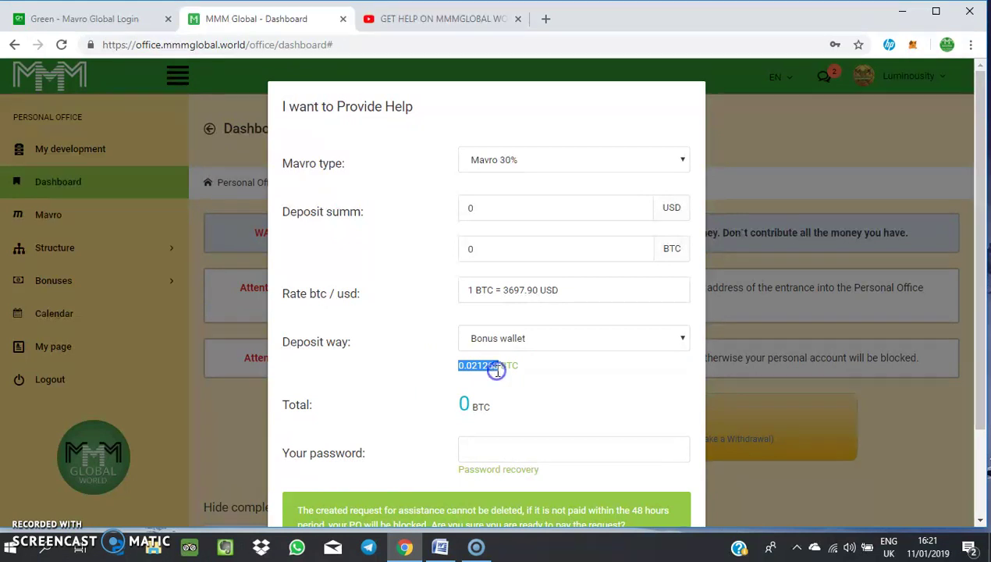
right_click(490, 364)
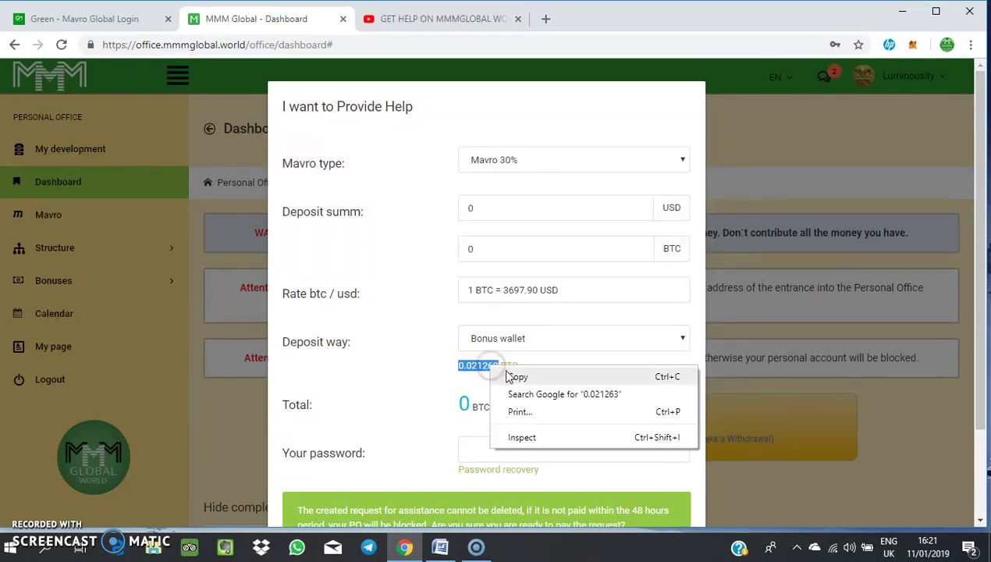
left_click(515, 377)
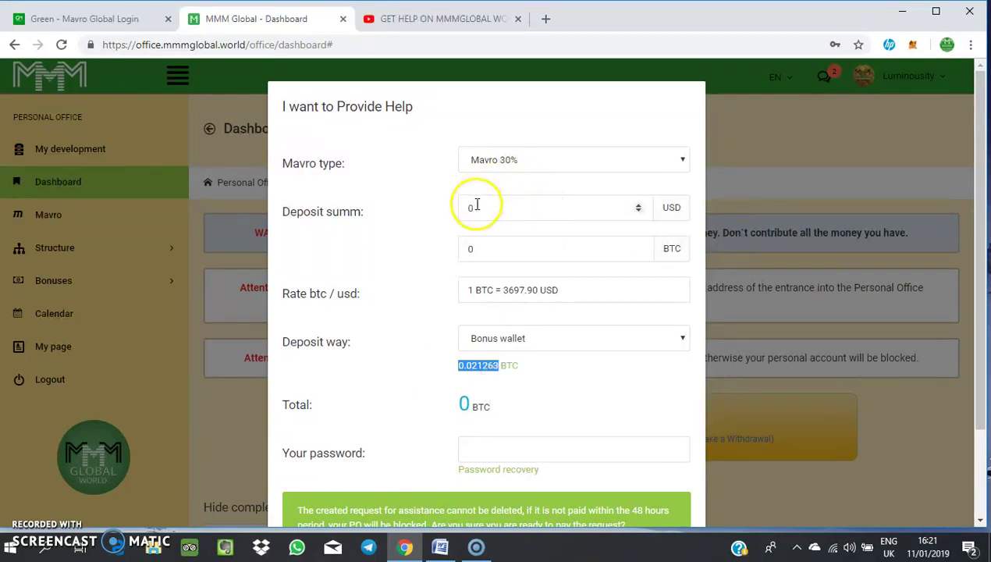
left_click(476, 249)
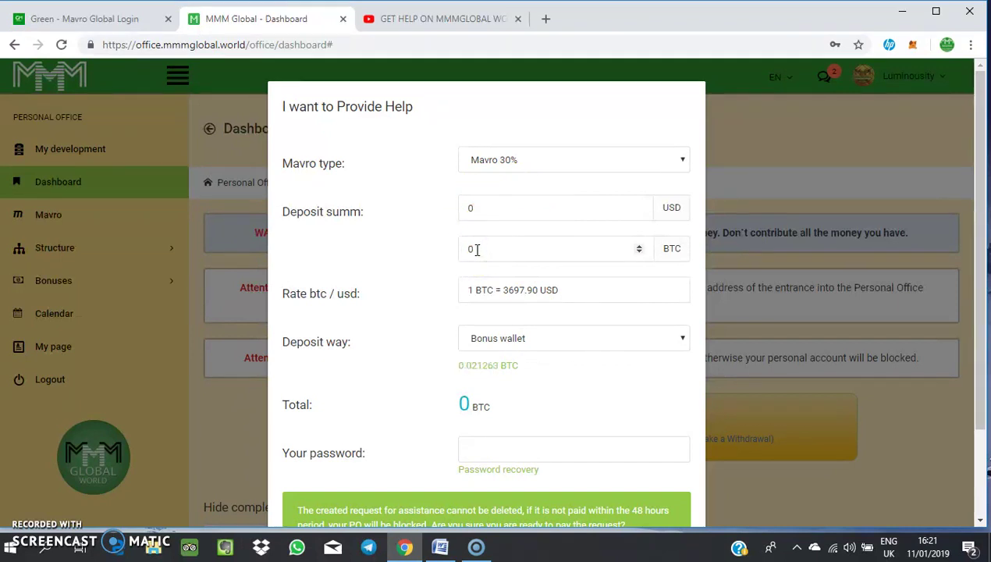
right_click(477, 250)
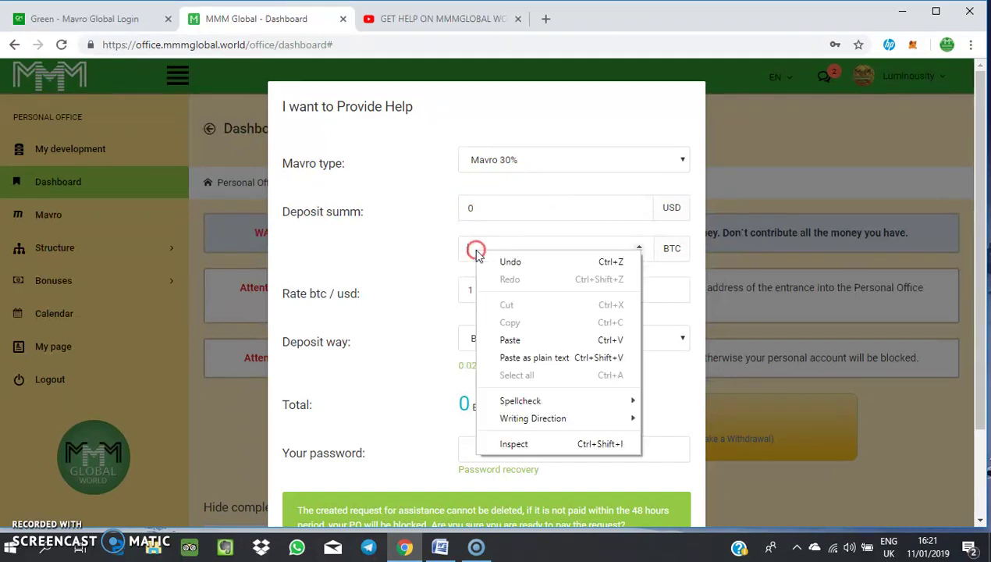
left_click(511, 340)
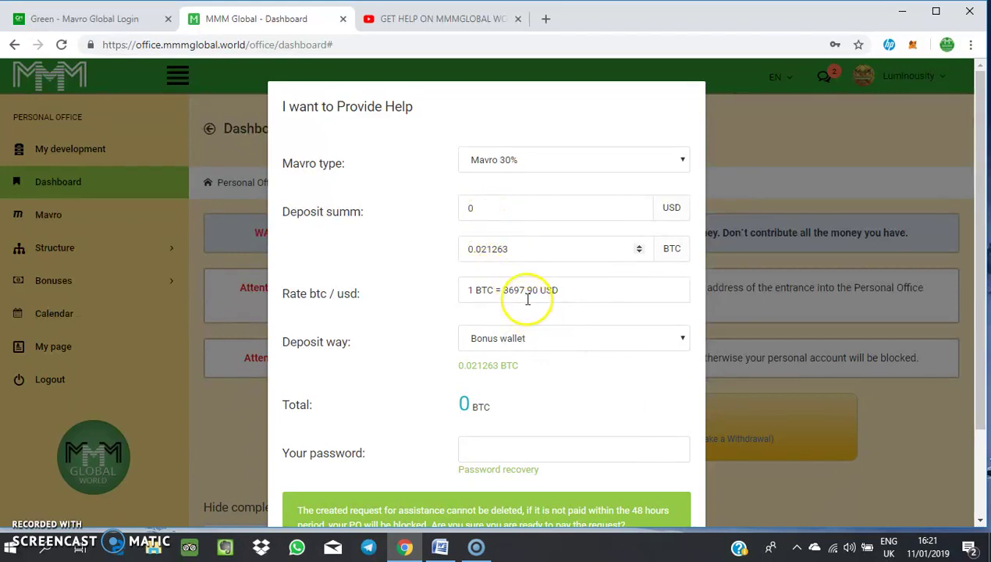
left_click(607, 288)
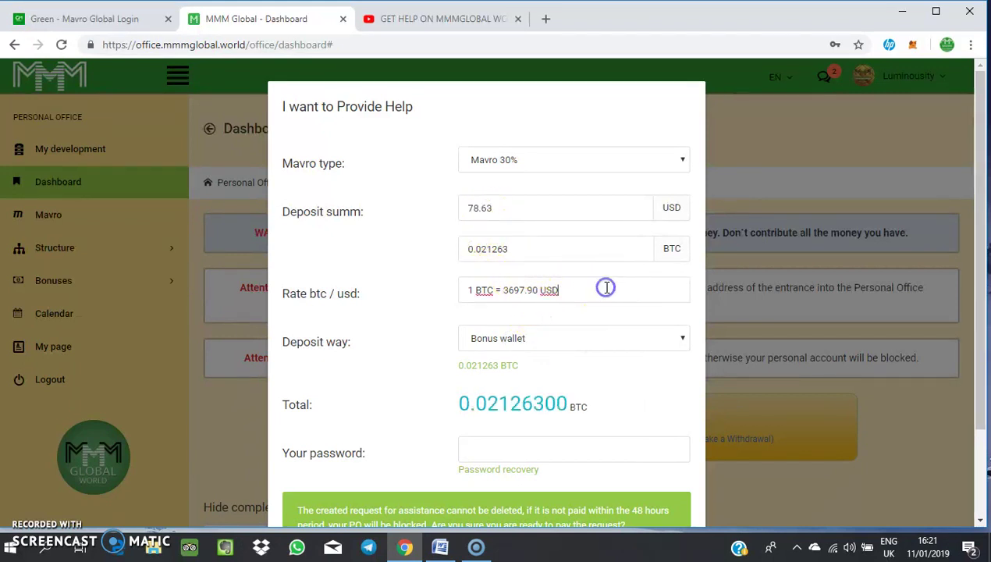
Enter the account password and try to submit the Provide Help request
left_click(547, 448)
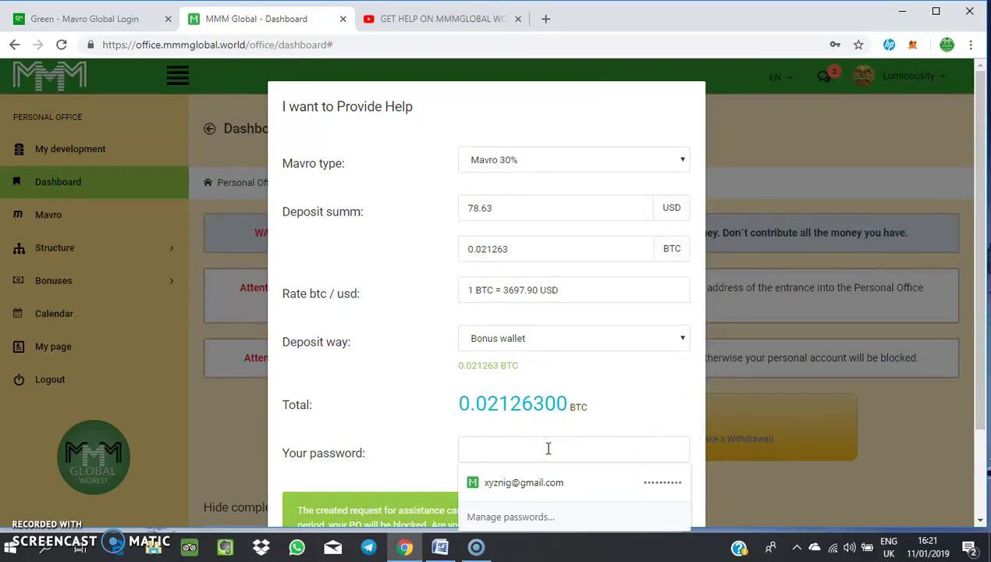
type("x")
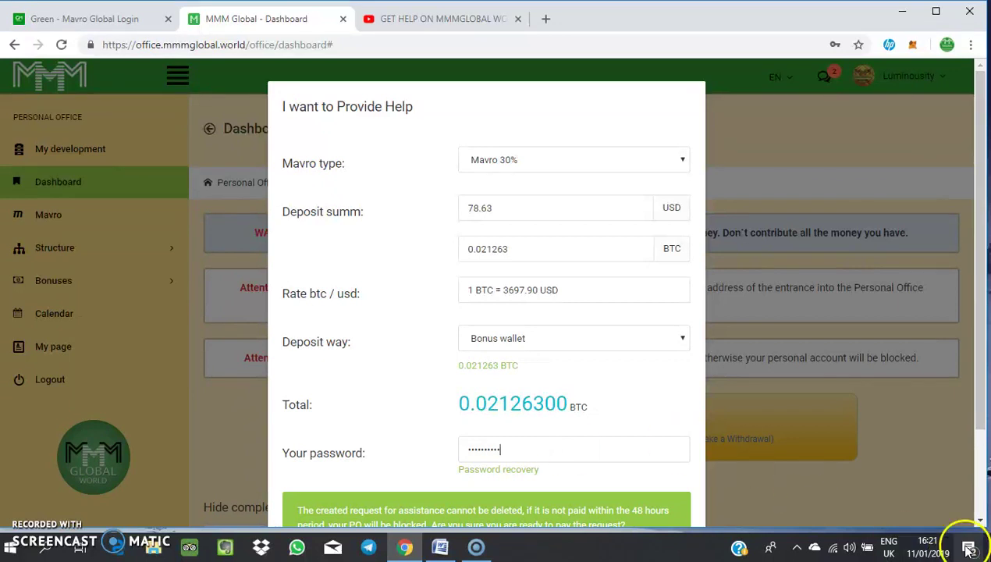
scroll(979, 525, "down", 3)
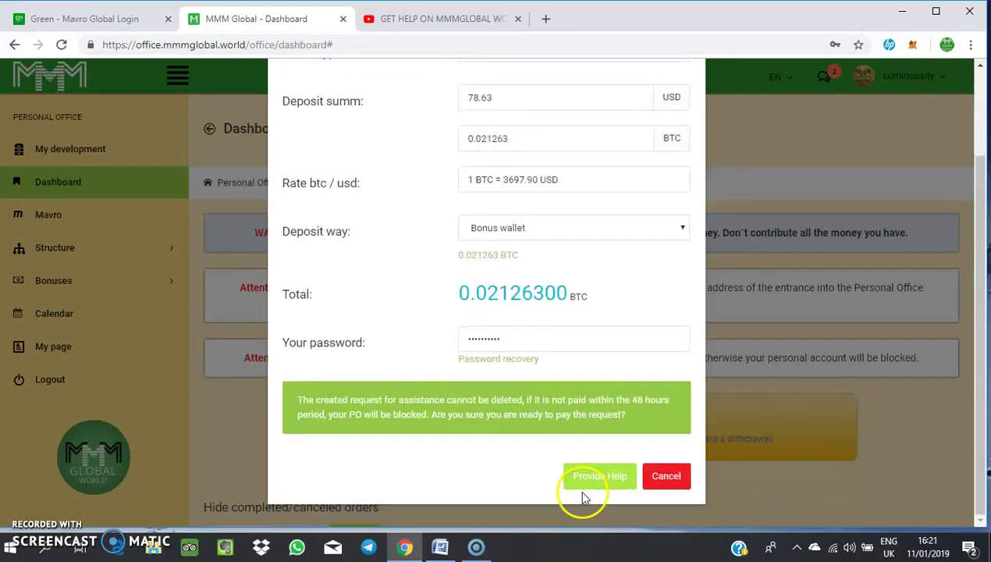
left_click(591, 485)
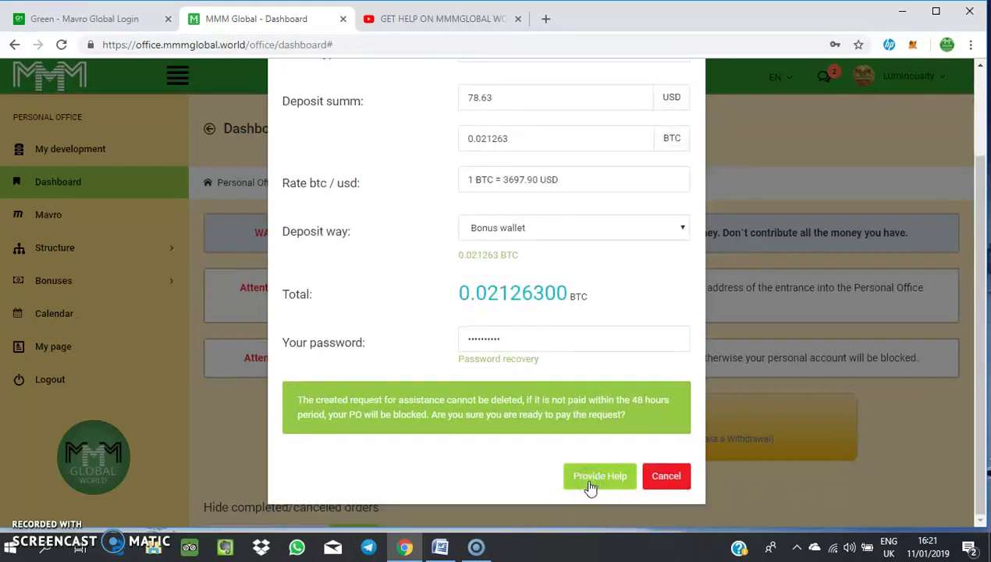
left_click(603, 473)
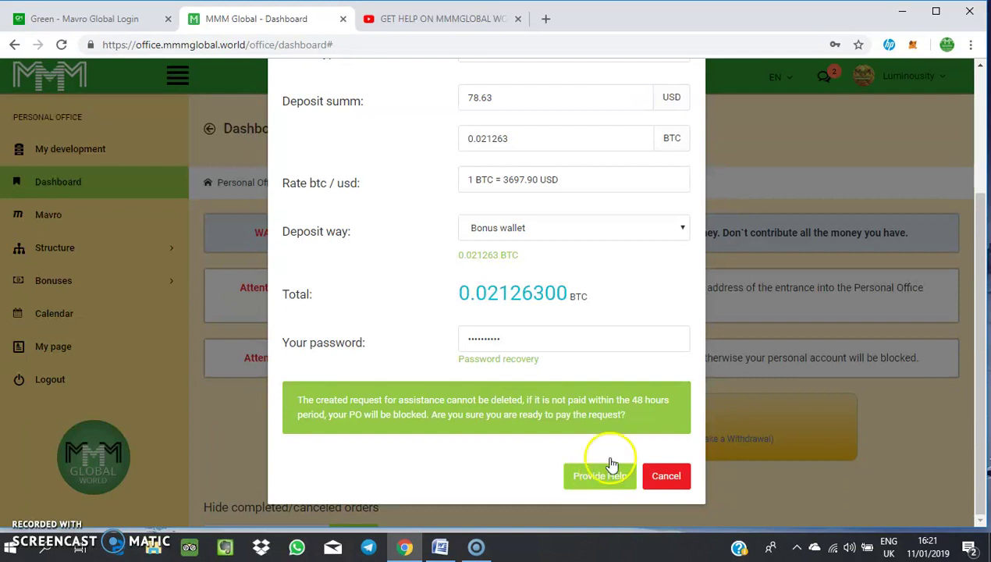
left_click(601, 478)
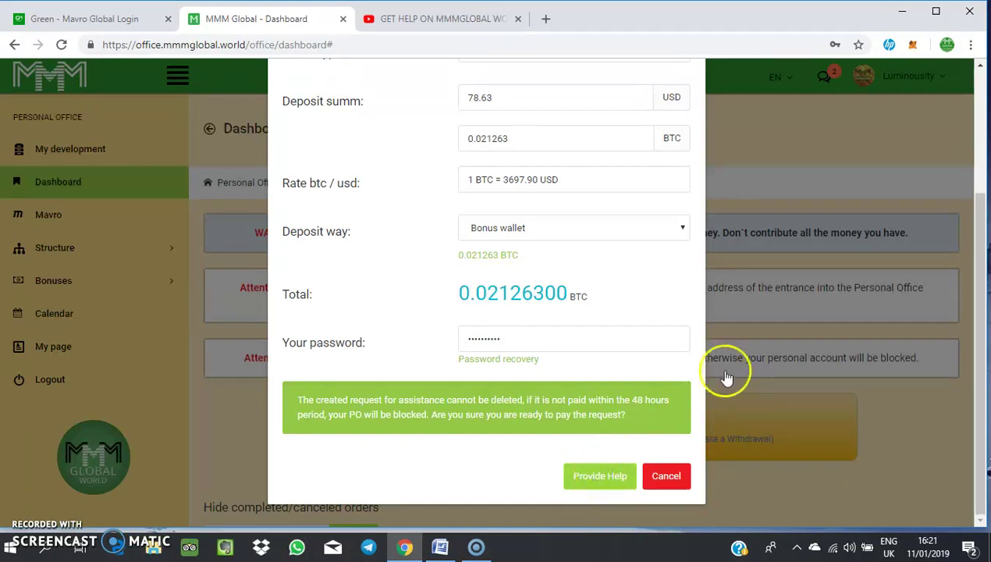
Set the BTC deposit amount to 0.021200 and resubmit the Provide Help request
left_click(981, 67)
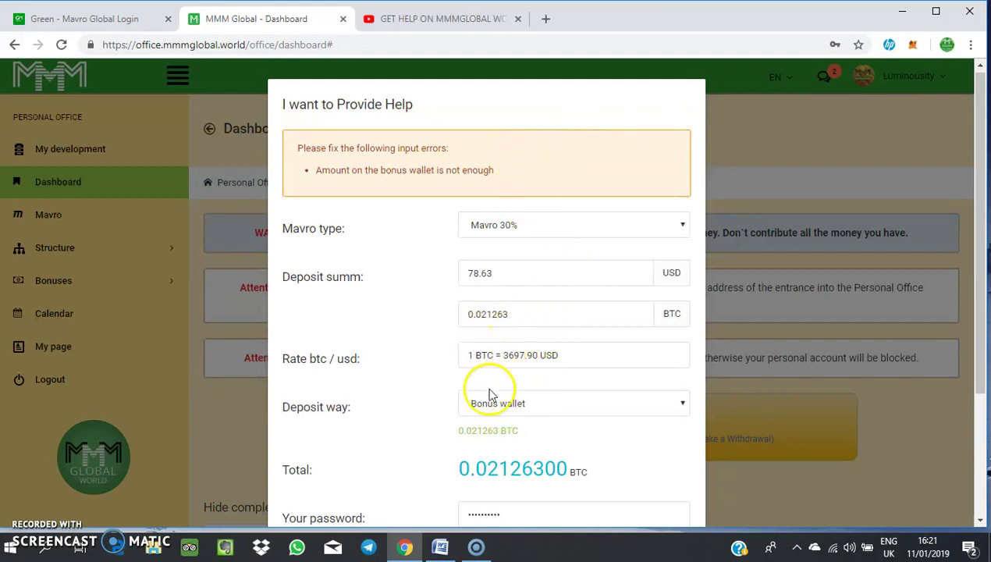
left_click(511, 313)
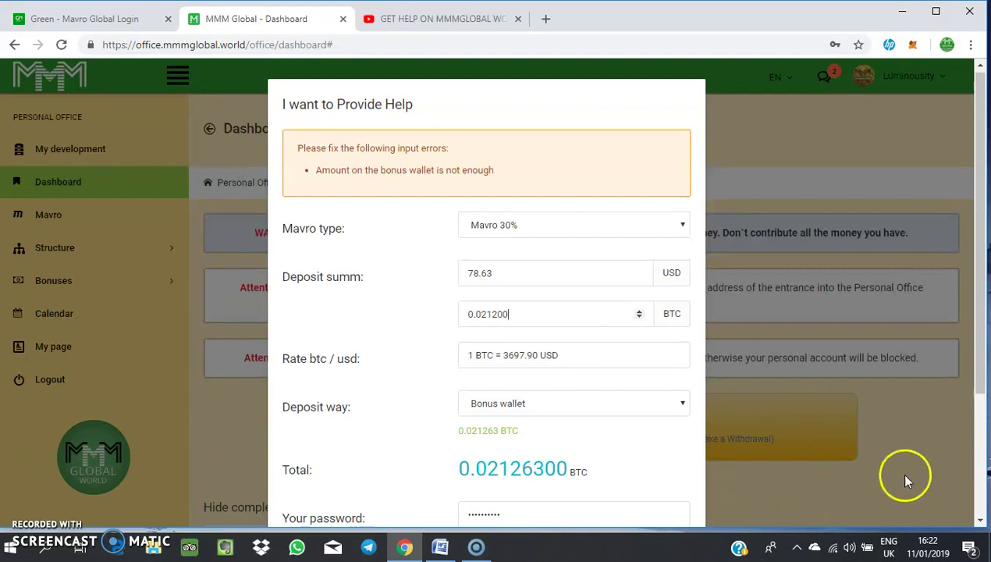
scroll(981, 520, "down", 3)
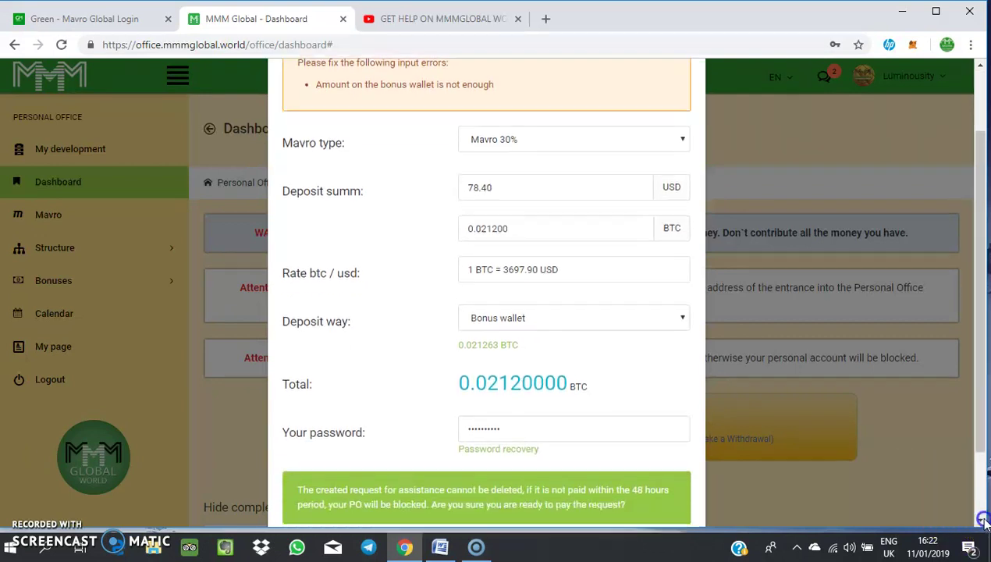
left_click(603, 479)
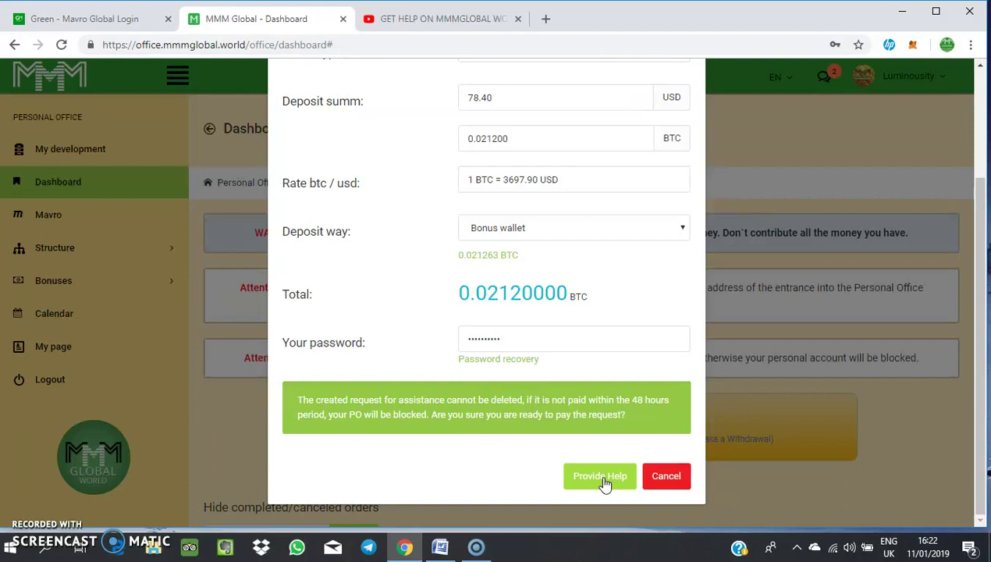
left_click(602, 479)
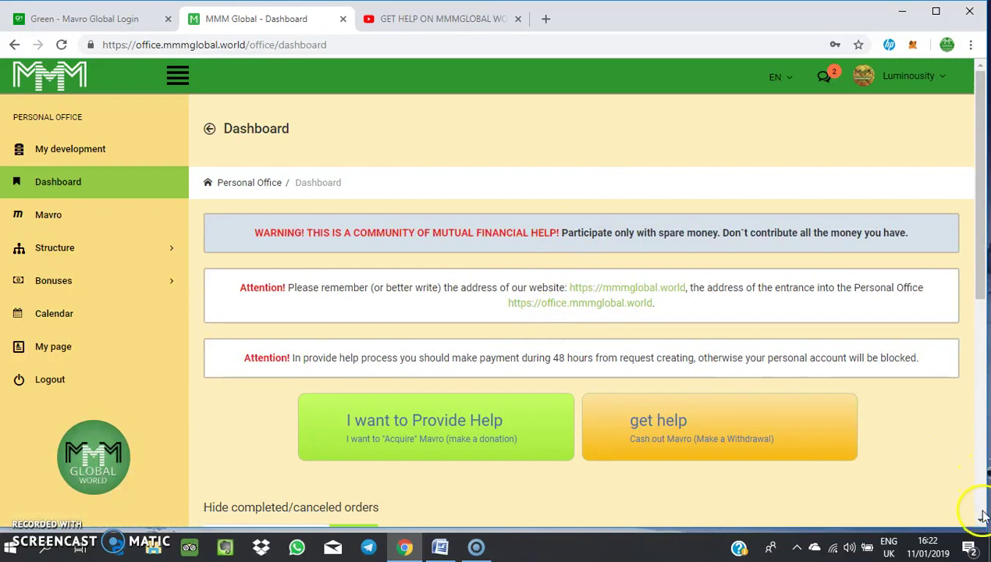
Look through the Dashboard's order list for the newly submitted Provide Help request
left_click(982, 522)
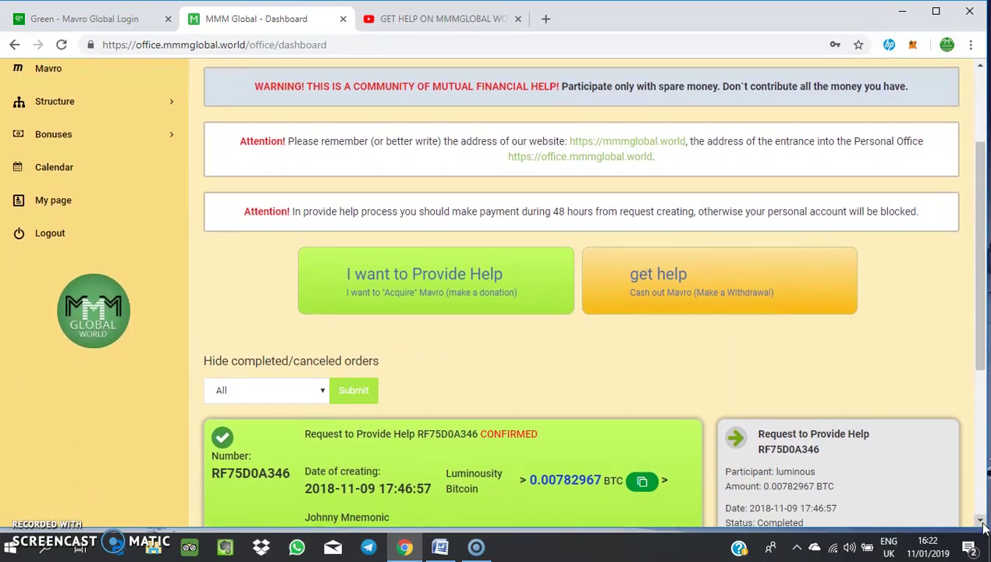
left_click(981, 523)
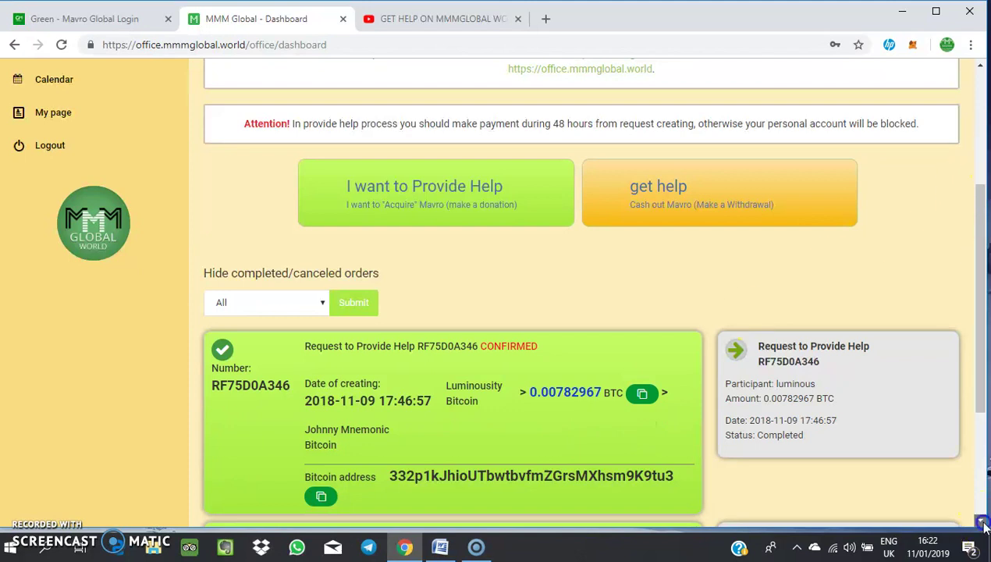
scroll(981, 522, "down", 3)
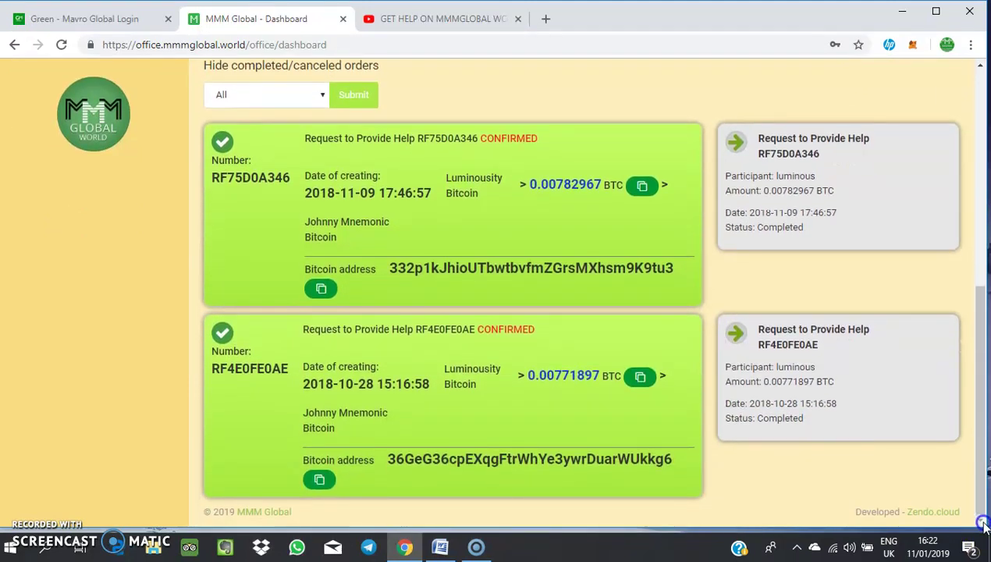
left_click(981, 117)
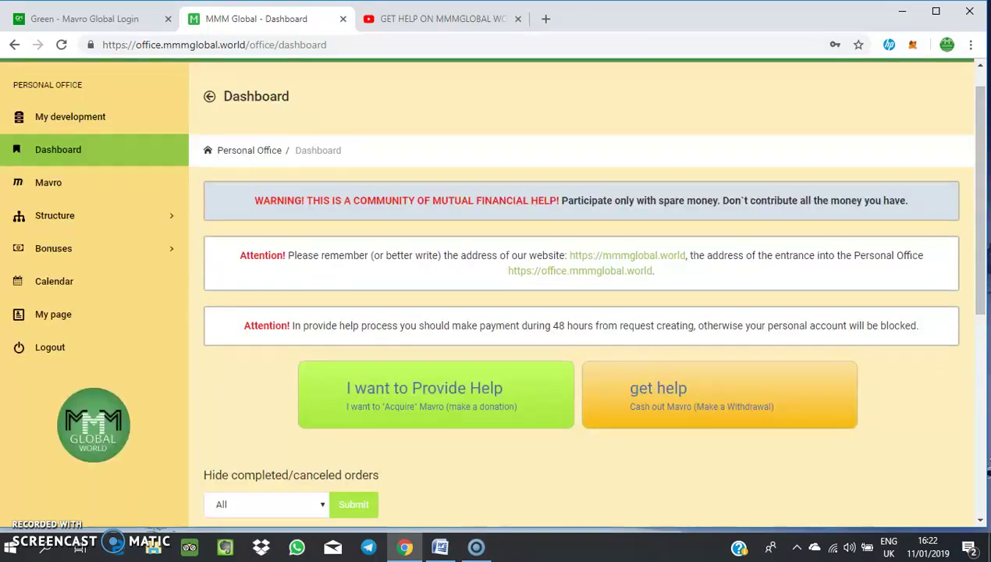
scroll(985, 523, "down", 2)
left_click(983, 522)
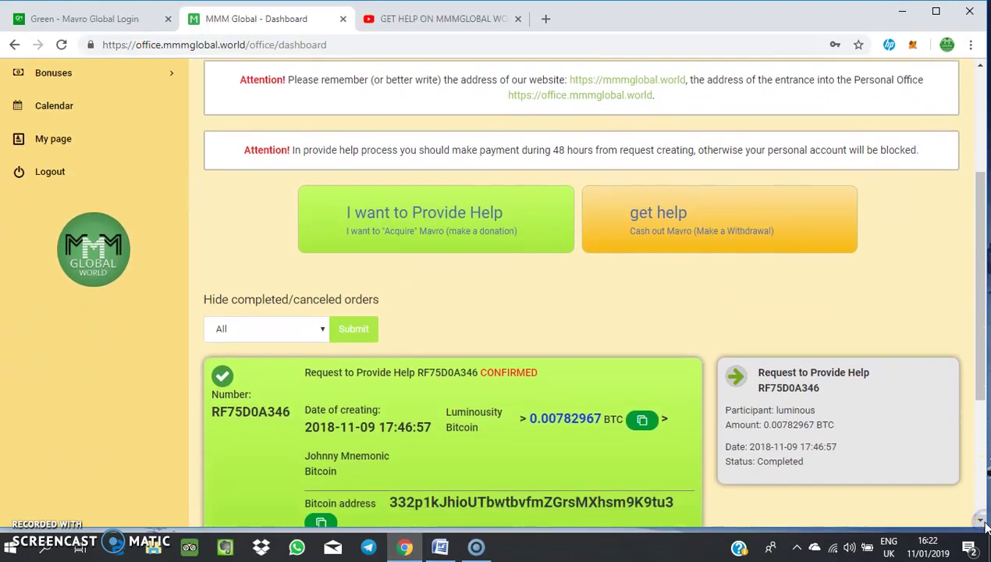
left_click(983, 118)
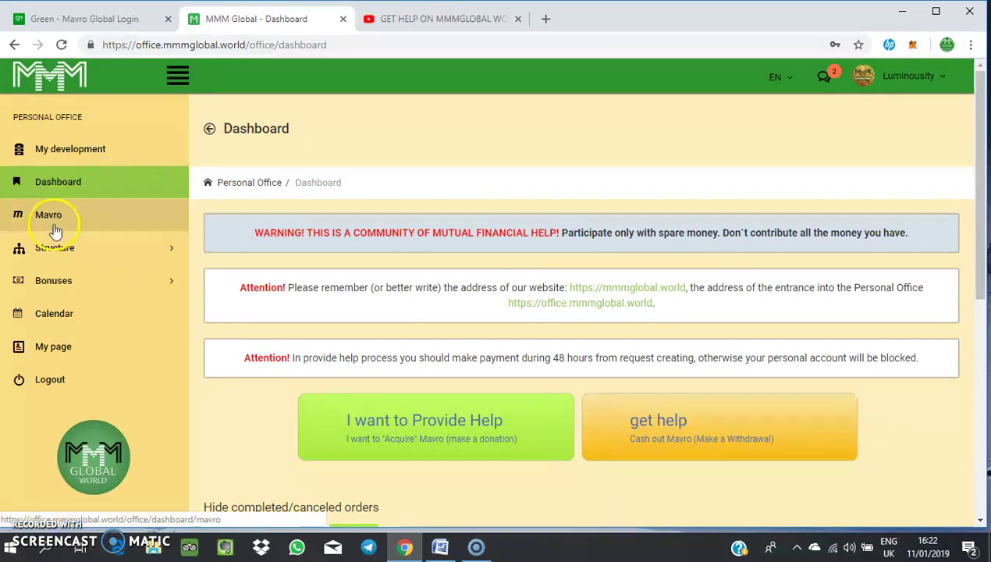
Open the Mavro page and examine today's balance and the new Mavro 30% deposit entries among the transactions
left_click(53, 220)
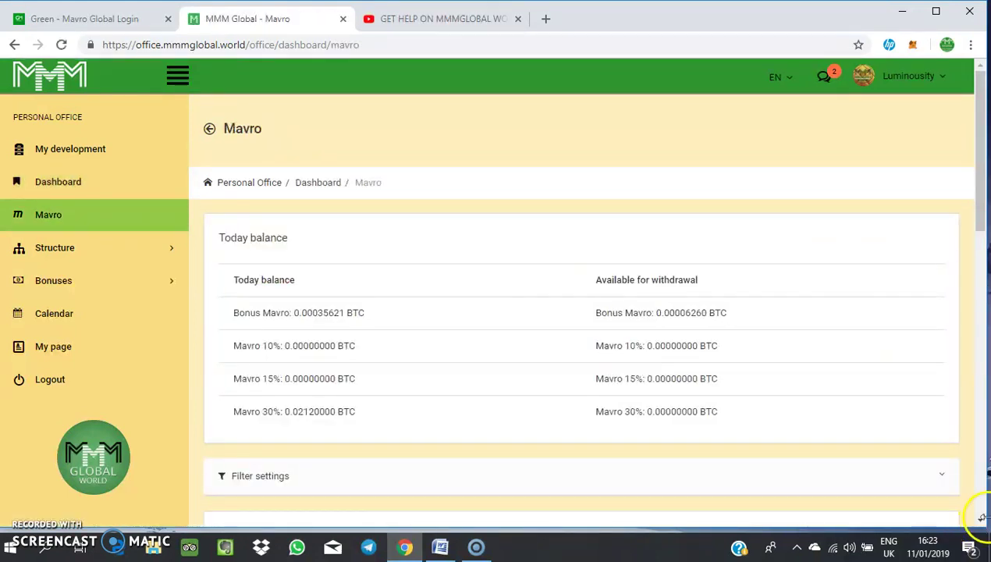
scroll(982, 521, "down", 3)
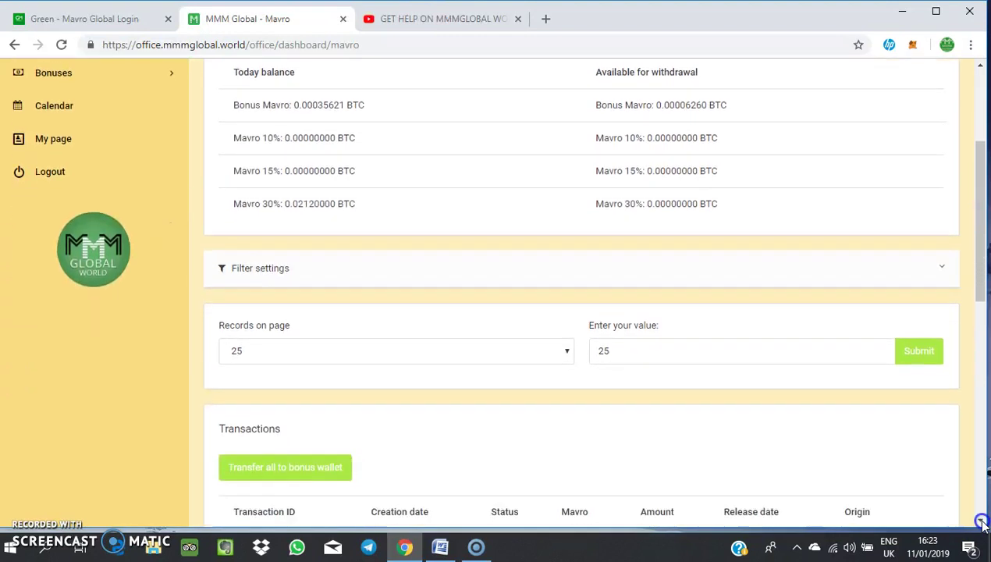
scroll(981, 521, "down", 2)
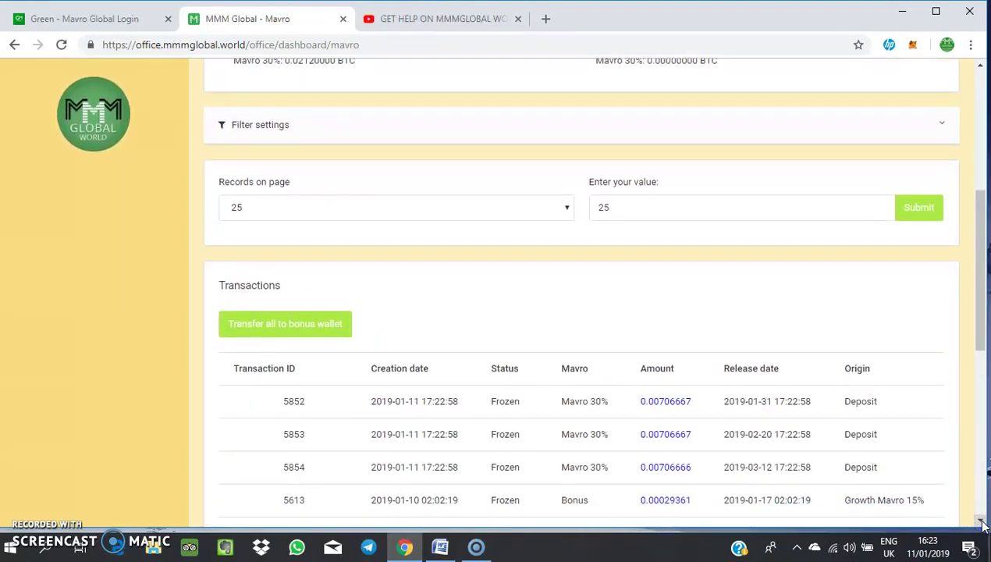
scroll(981, 524, "down", 1)
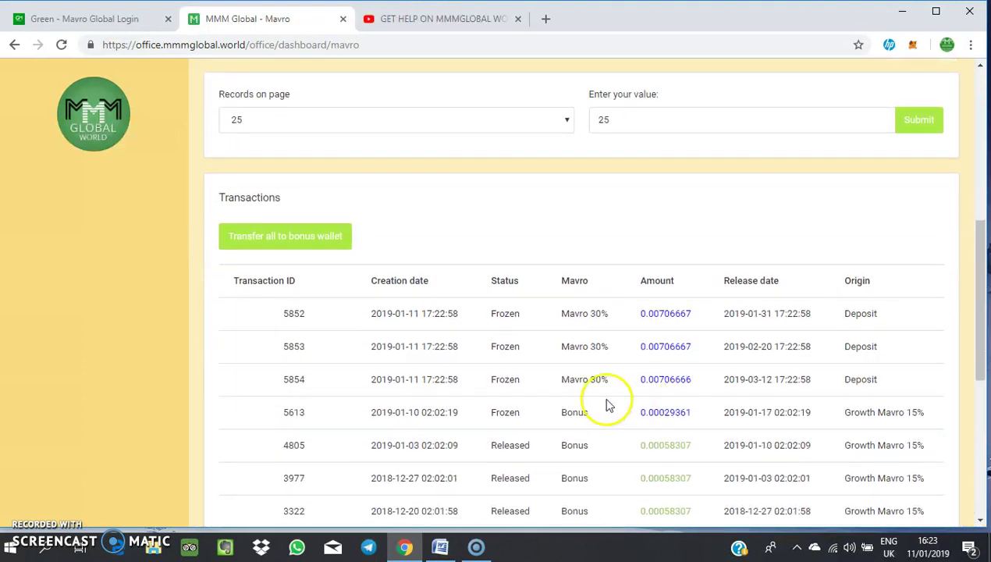